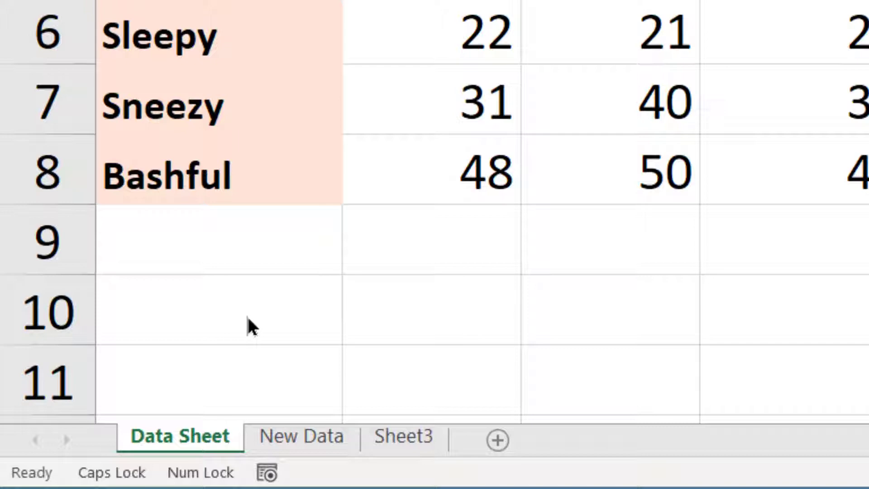
Enter 12 in cell B9 and keep the cell selected
click(430, 246)
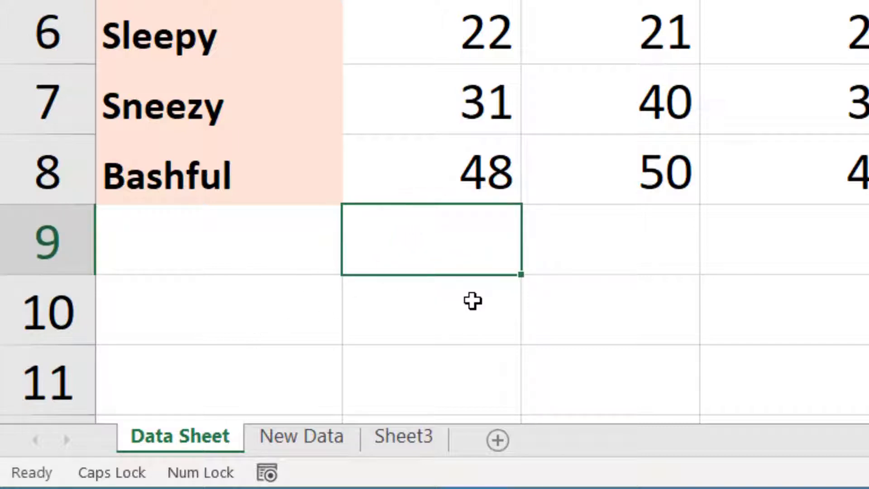
text(12)
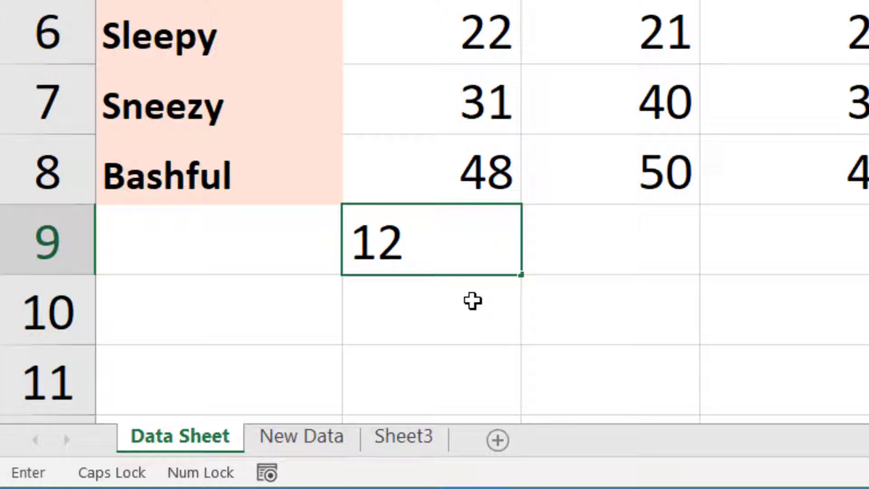
key(ctrl+Return)
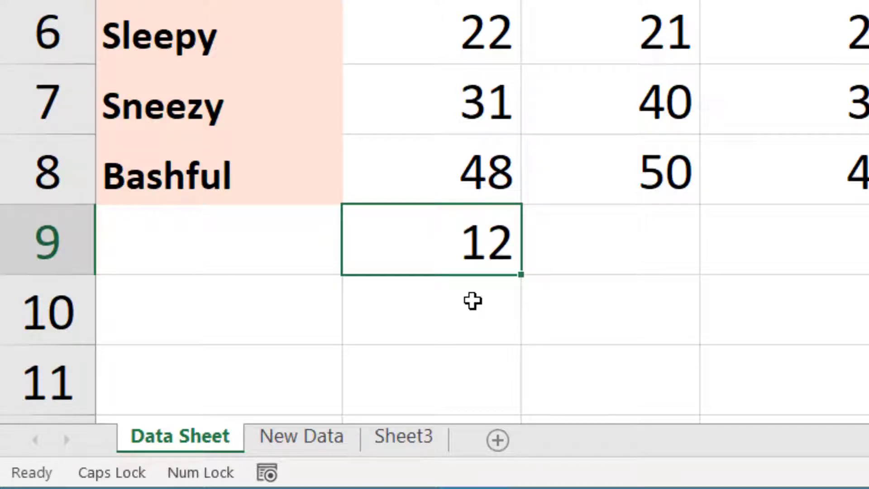
Edit the value of cell B9 in place to 102, and clear the cell
click(458, 247)
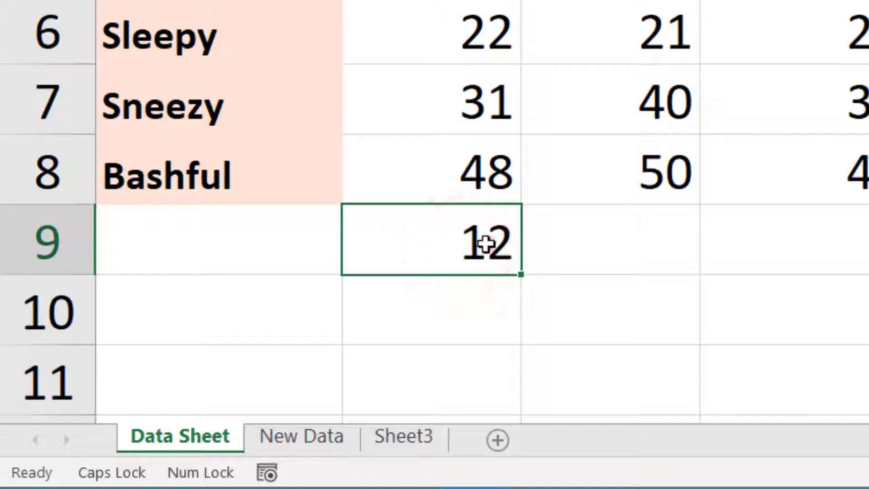
double_click(486, 245)
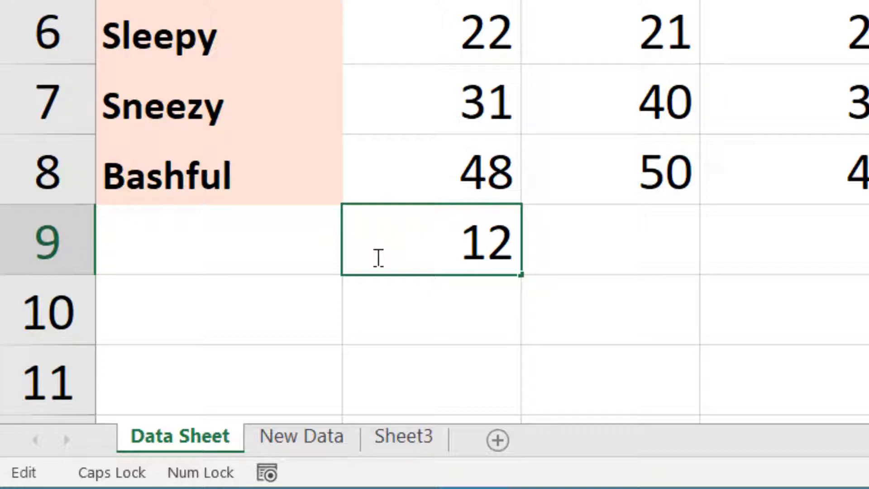
text(0)
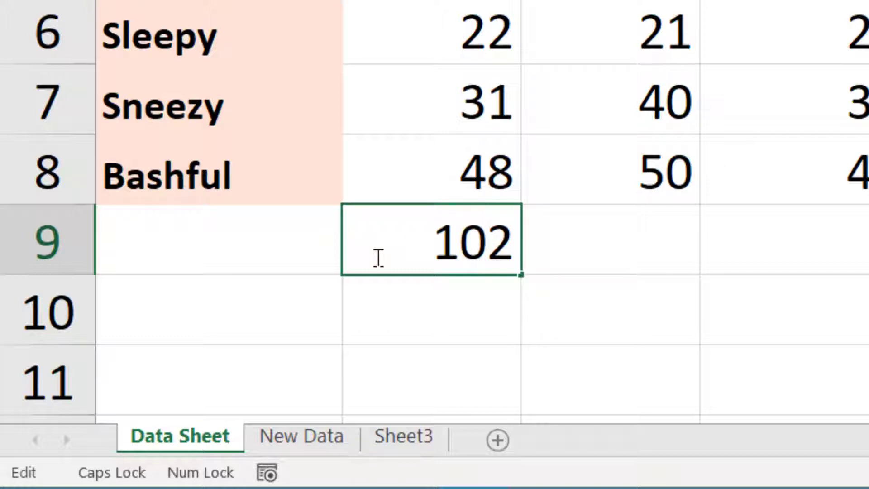
key(ctrl+Return)
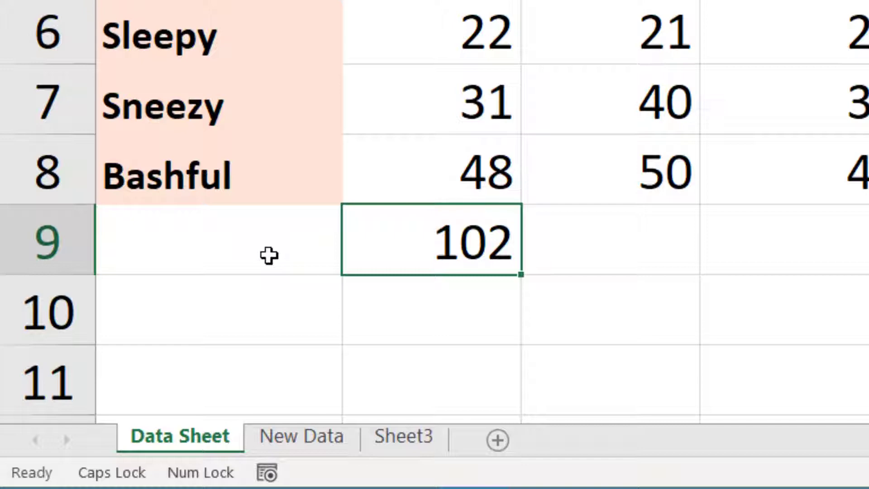
key(Delete)
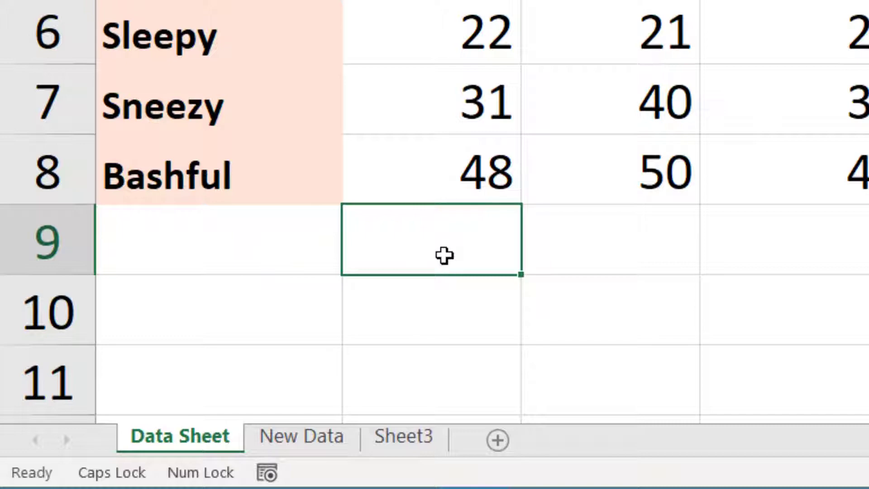
Start a formula in B9 that references the range B8:E8 by pointing at the cells
text(=)
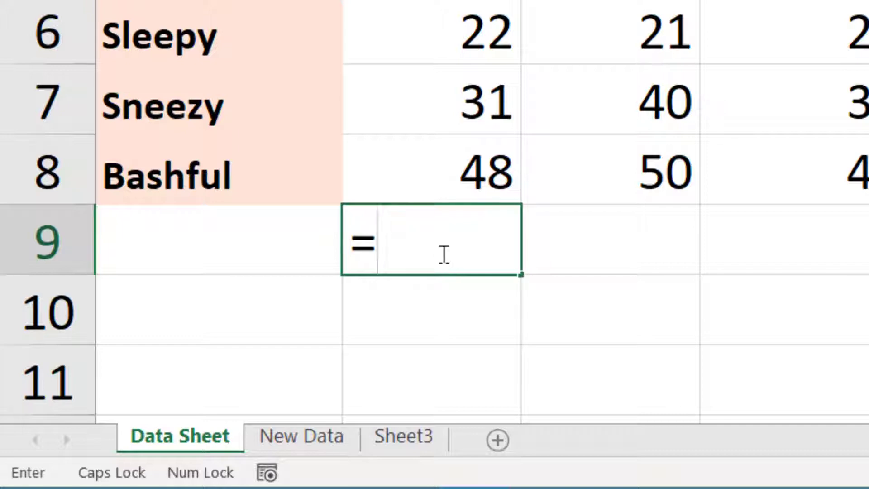
drag(454, 173, 868, 168)
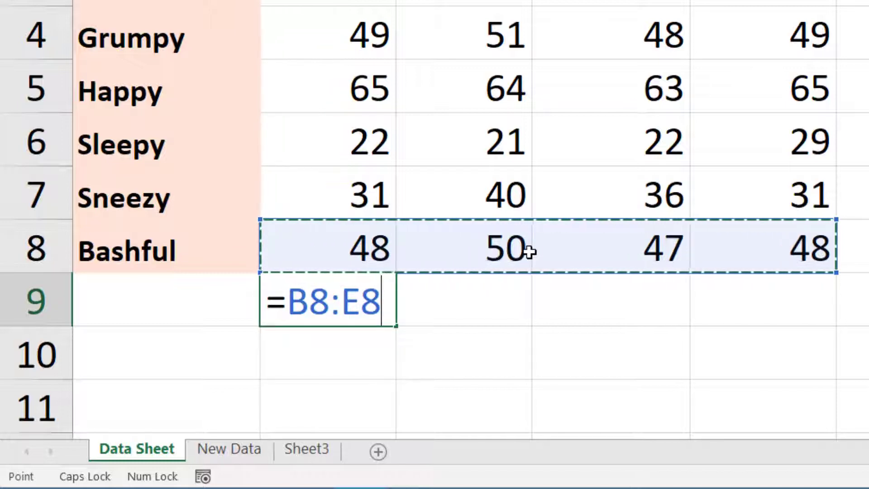
key(Left)
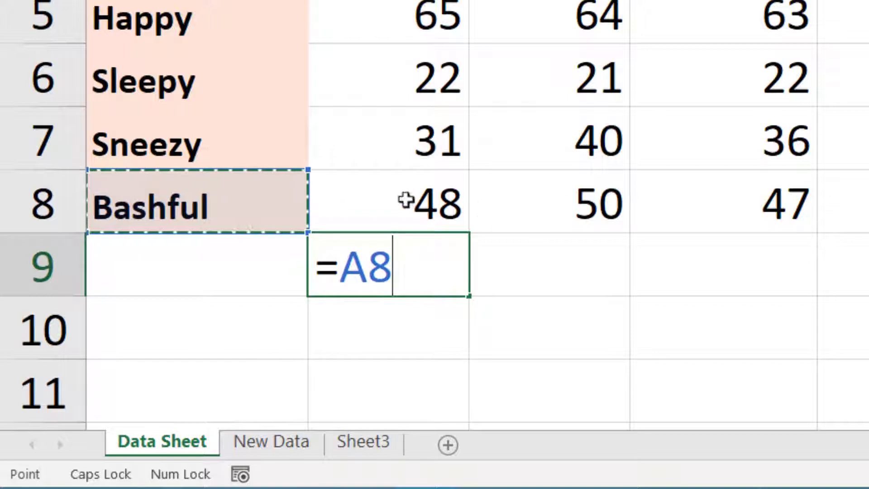
drag(399, 199, 868, 206)
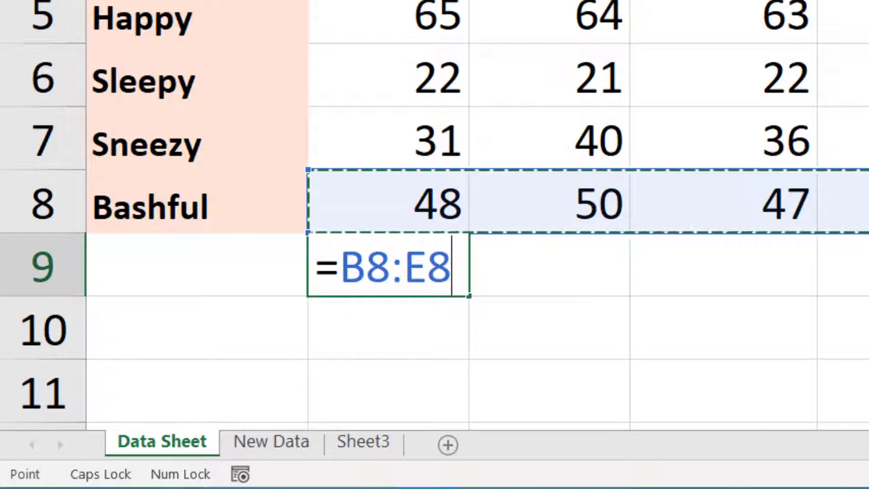
Switch the B9 formula to Edit mode, correct its reference to =B8:F8 and enter it
key(F2)
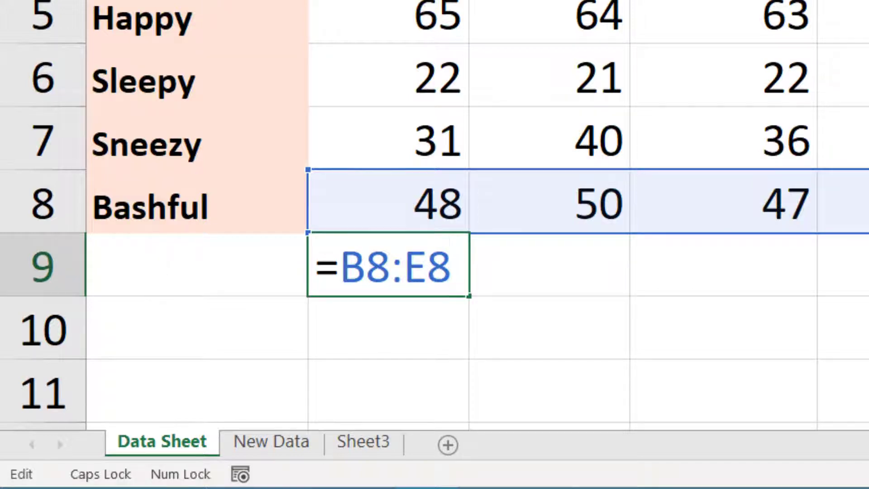
key(Left)
key(Left)
key(Left)
key(Left)
key(Left)
key(Right)
key(Right)
key(Right)
key(Right)
key(Right)
key(Left)
key(BackSpace)
key(Right)
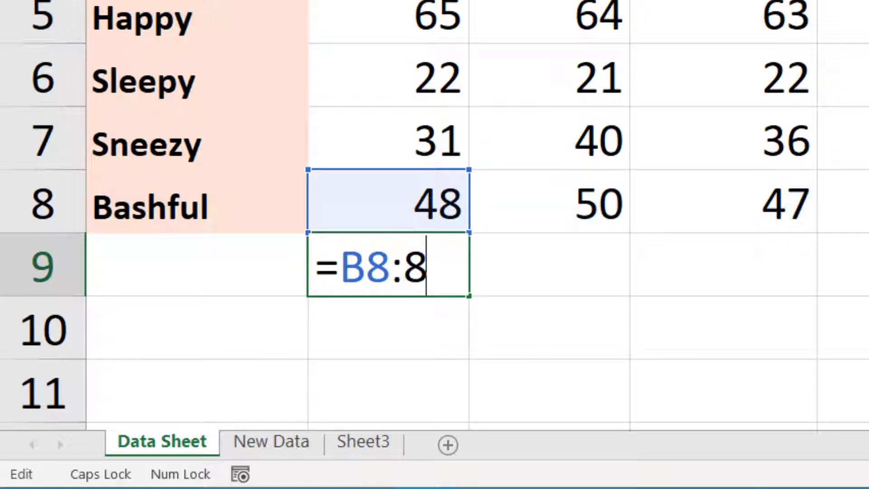
key(Left)
text(F)
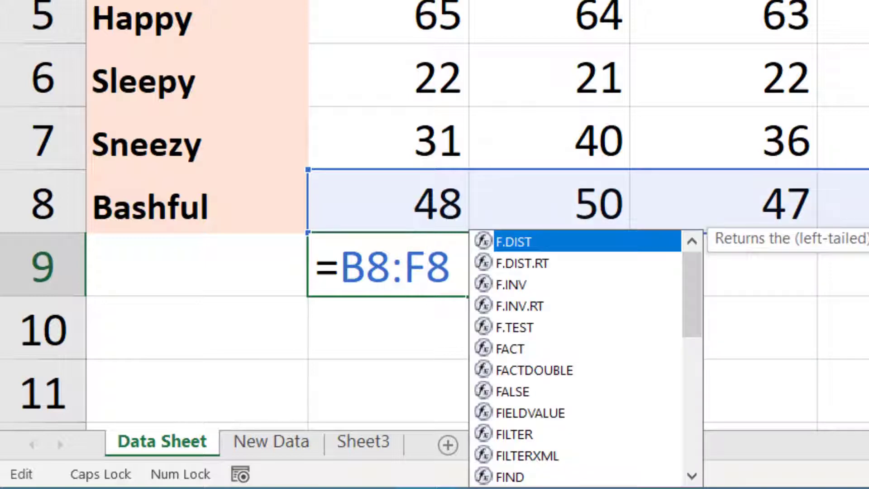
key(Tab)
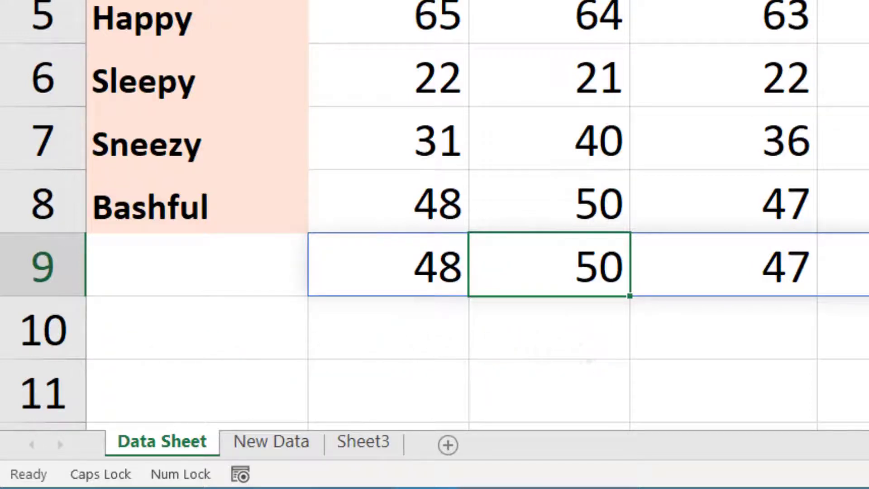
Clear the formula results from B9 across the rest of row 9
click(398, 270)
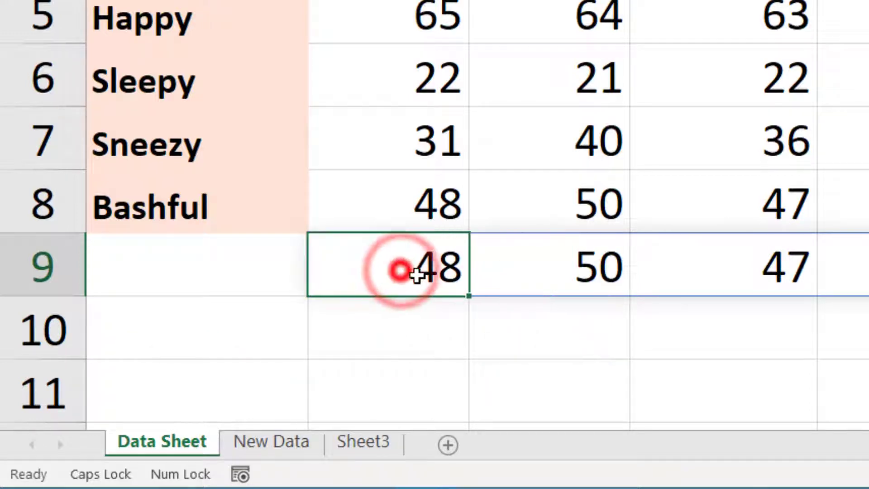
key(ctrl+shift+Right)
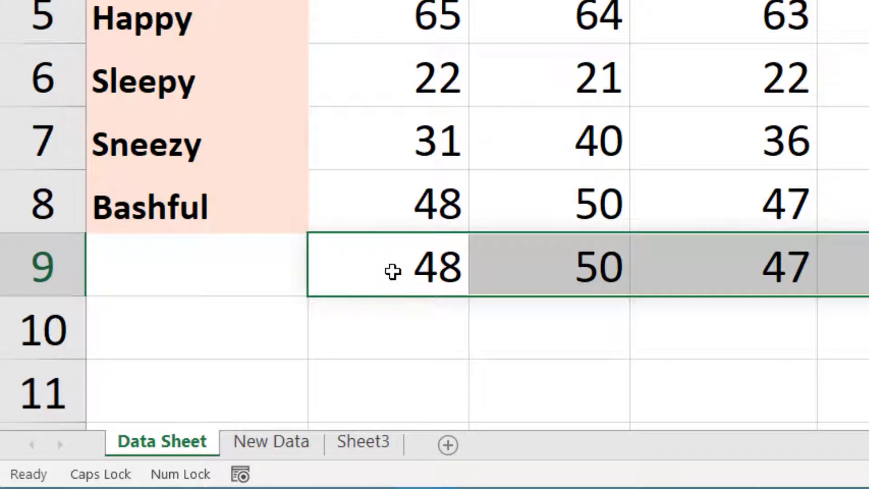
key(Delete)
click(393, 272)
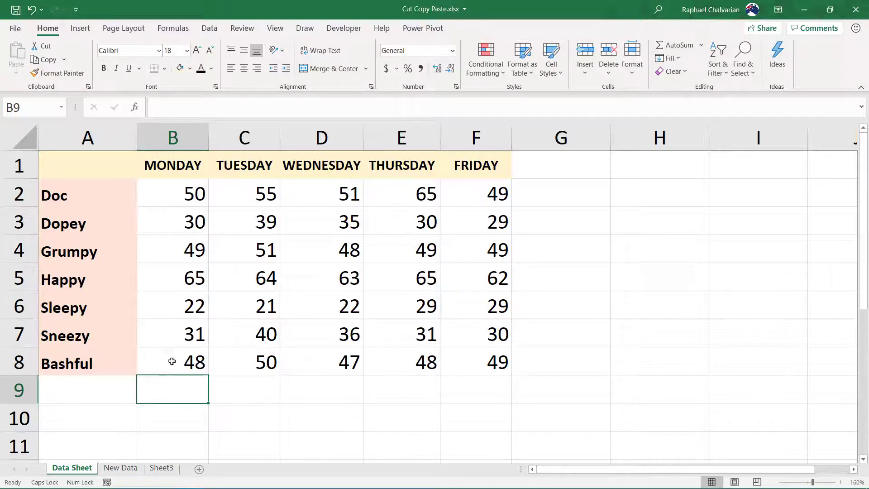
Examine the status bar summary statistics for the ranges B2:C2, B2:F2 and B2:F8
drag(178, 194, 238, 198)
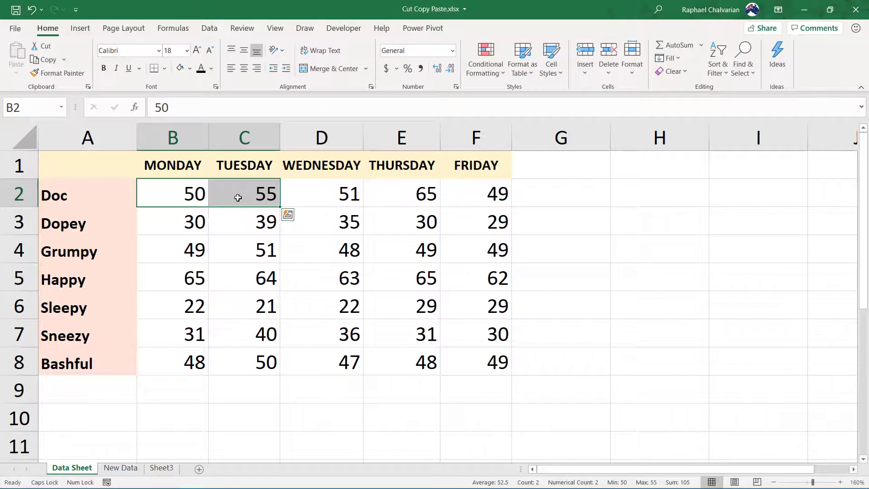
click(198, 197)
drag(164, 198, 475, 197)
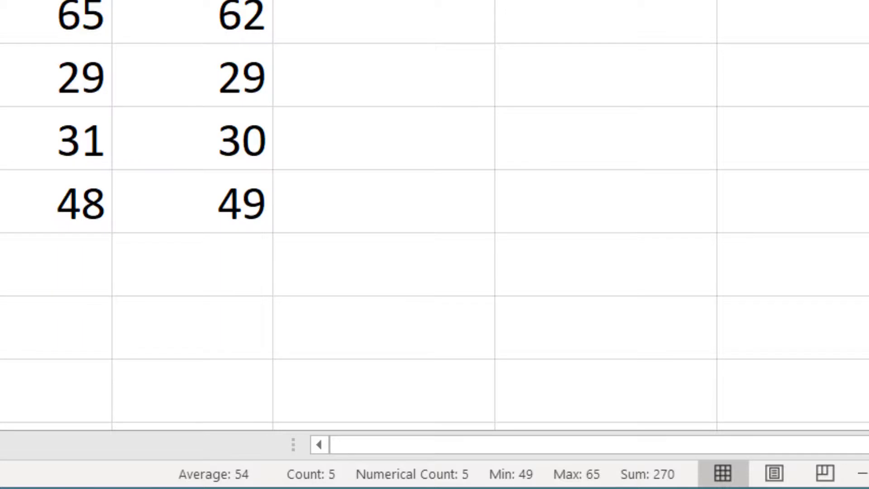
click(281, 231)
drag(181, 192, 470, 349)
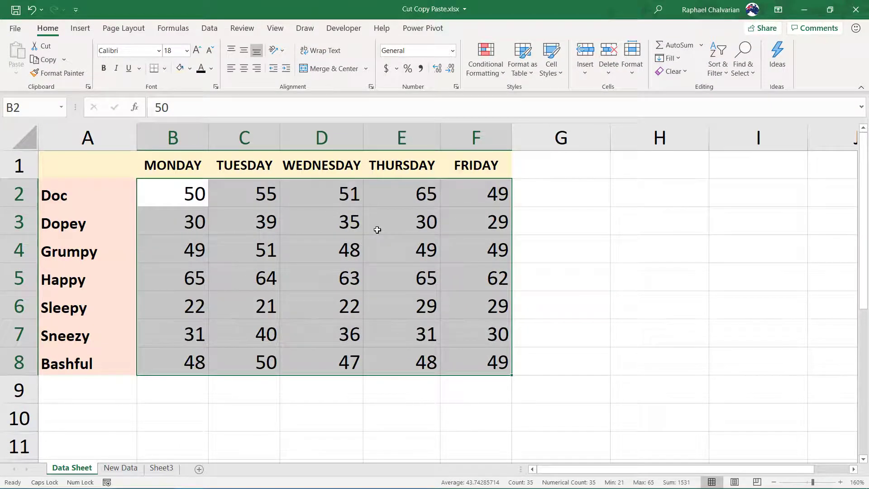
click(341, 271)
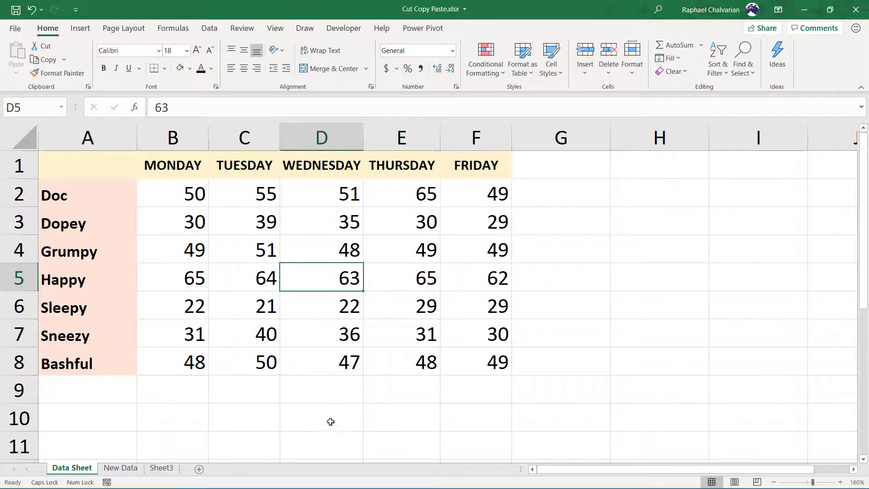
Turn off Average, Count, Numerical Count, Minimum and Maximum in the status bar customization
right_click(315, 482)
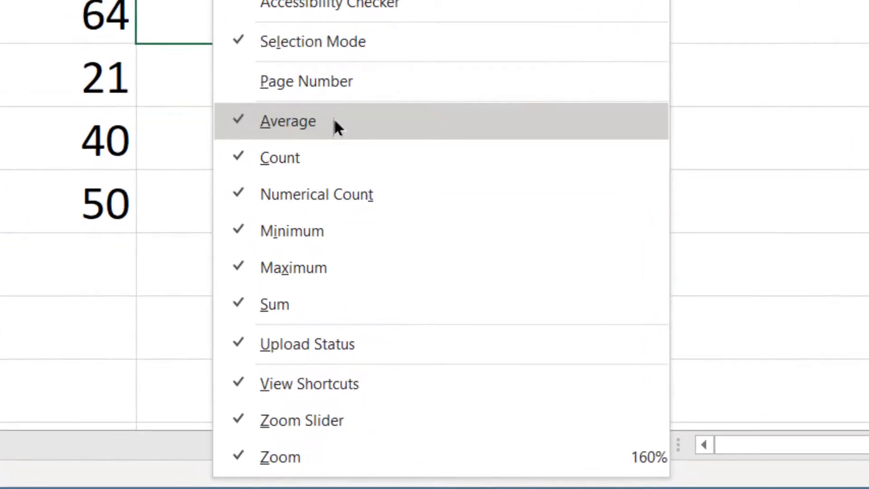
click(334, 121)
click(331, 150)
click(332, 187)
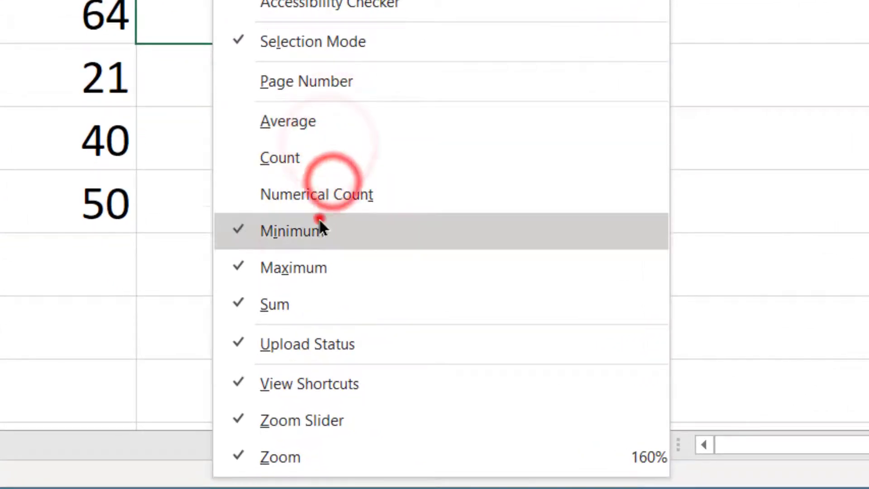
click(319, 222)
click(320, 265)
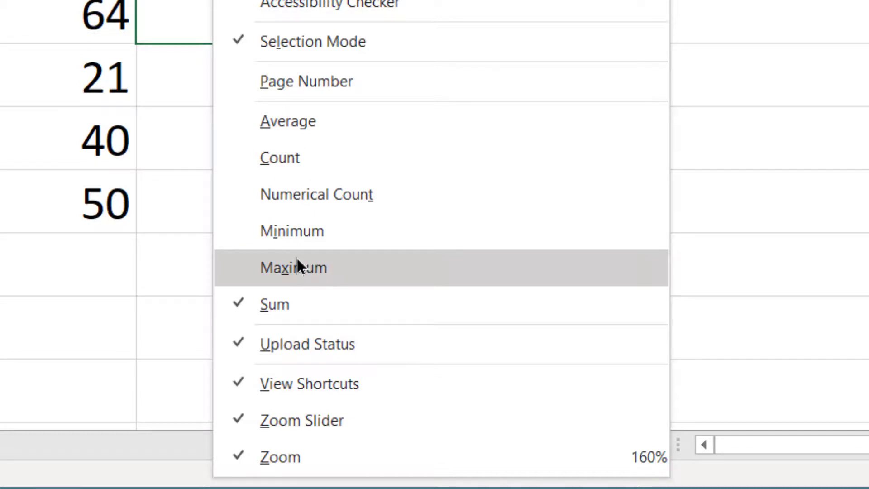
Turn Maximum, Minimum, Numerical Count, Count and Average back on for the status bar, and check the statistics for B5:F5
click(283, 229)
click(283, 194)
click(281, 158)
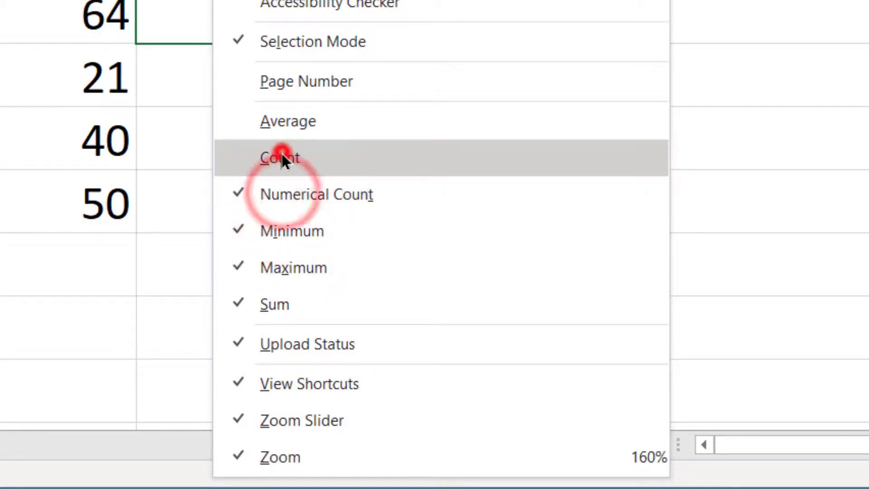
click(288, 122)
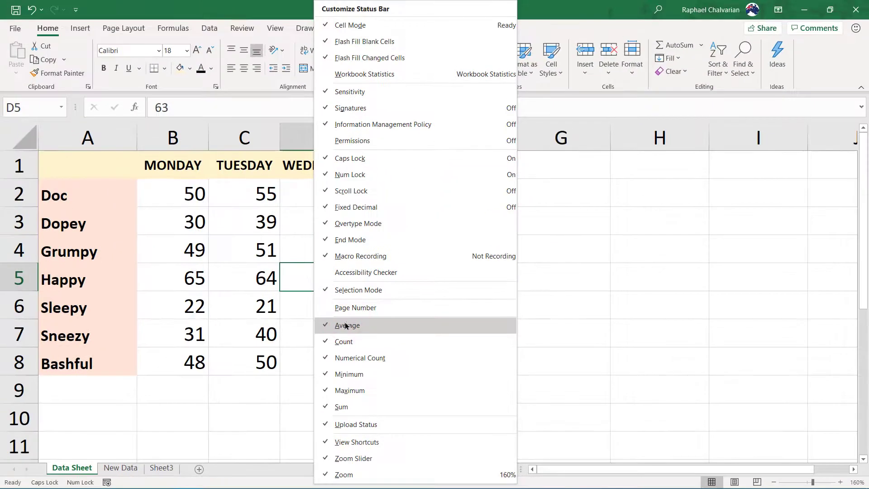
click(286, 329)
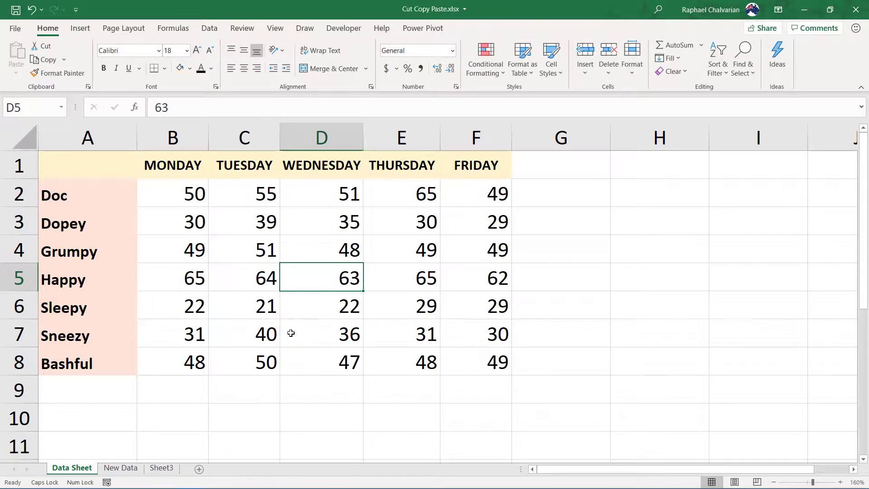
drag(181, 277, 453, 276)
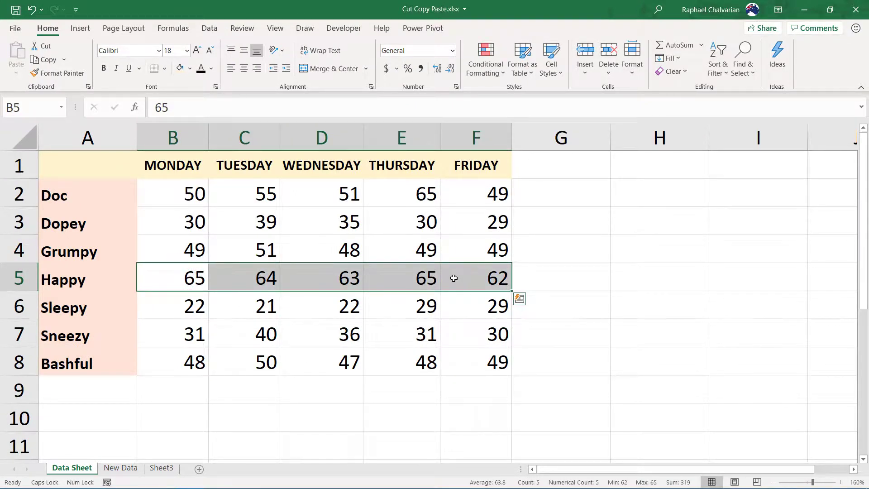
click(412, 281)
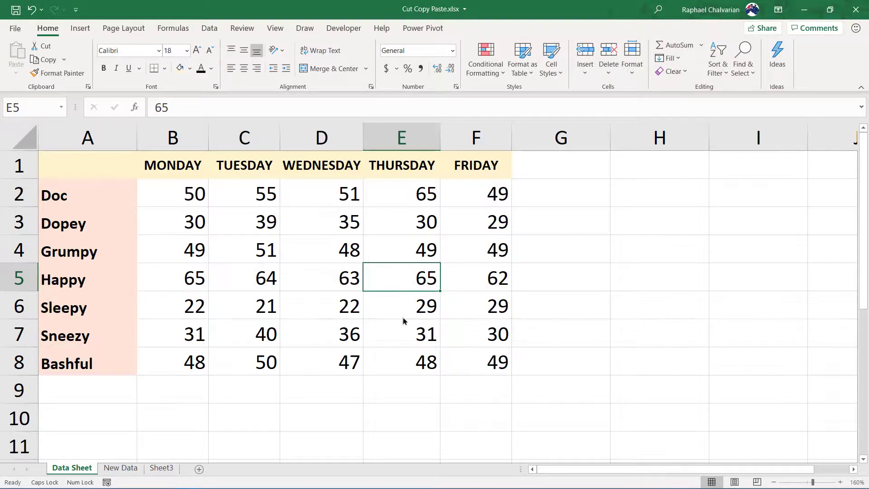
Turn off Cell Mode, Caps Lock, Num Lock, Macro Recording, Zoom, Zoom Slider and View Shortcuts in the status bar customization
right_click(360, 484)
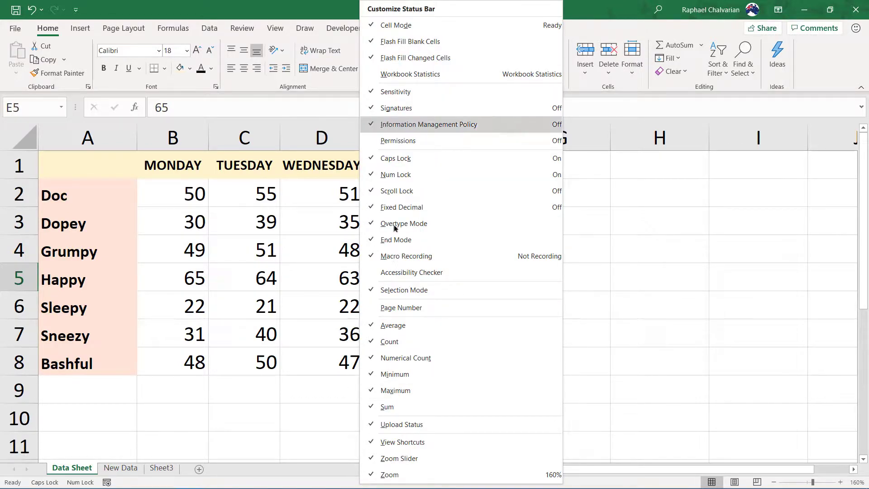
click(421, 27)
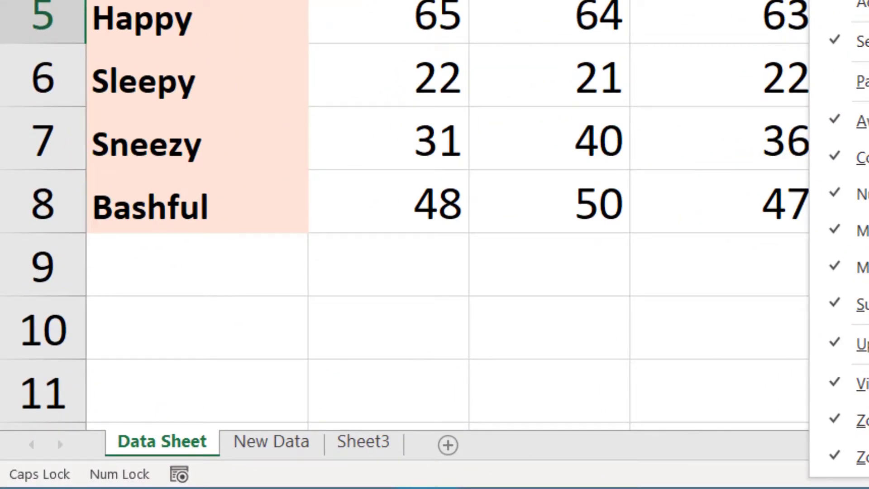
key(Caps_Lock)
key(Num_Lock)
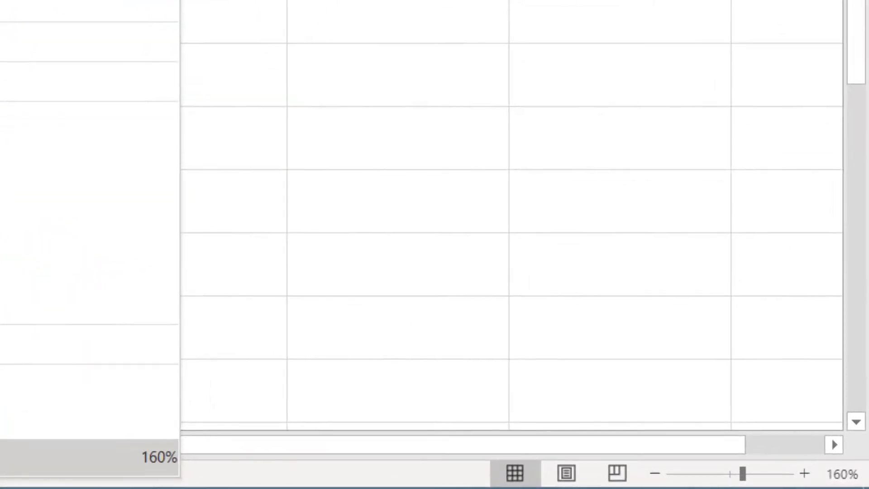
click(68, 457)
click(68, 420)
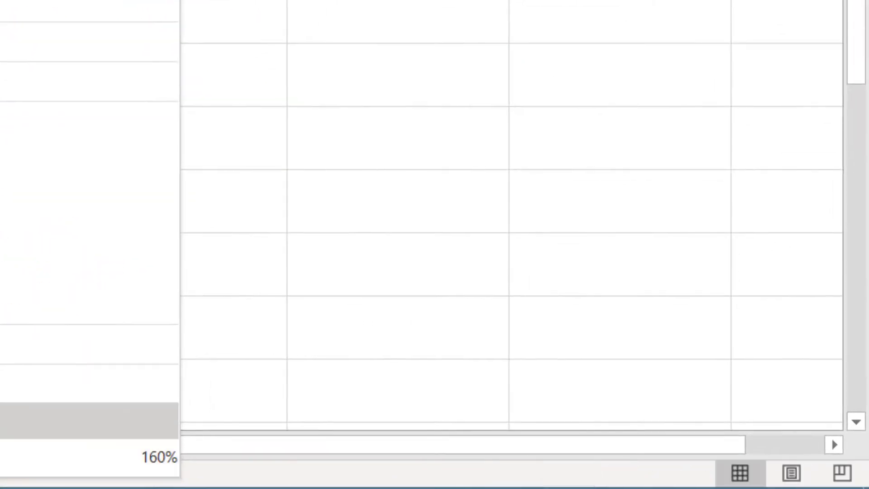
click(68, 384)
key(Escape)
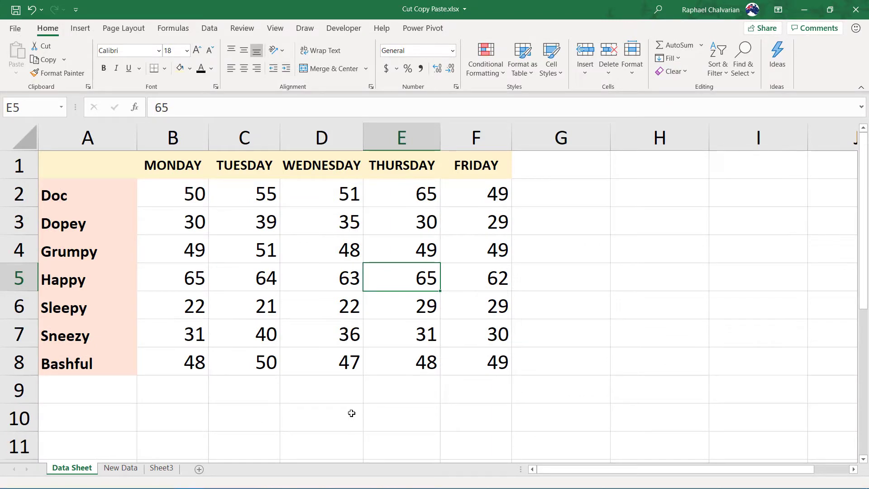
Turn Zoom, Zoom Slider, View Shortcuts, Macro Recording, Num Lock, Caps Lock and Cell Mode back on for the status bar, and return to the sheet
right_click(400, 483)
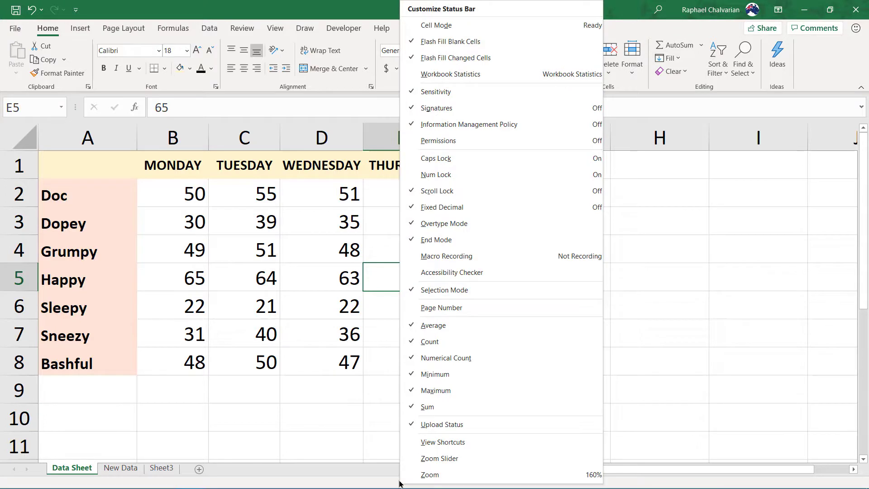
click(426, 474)
click(426, 458)
click(427, 448)
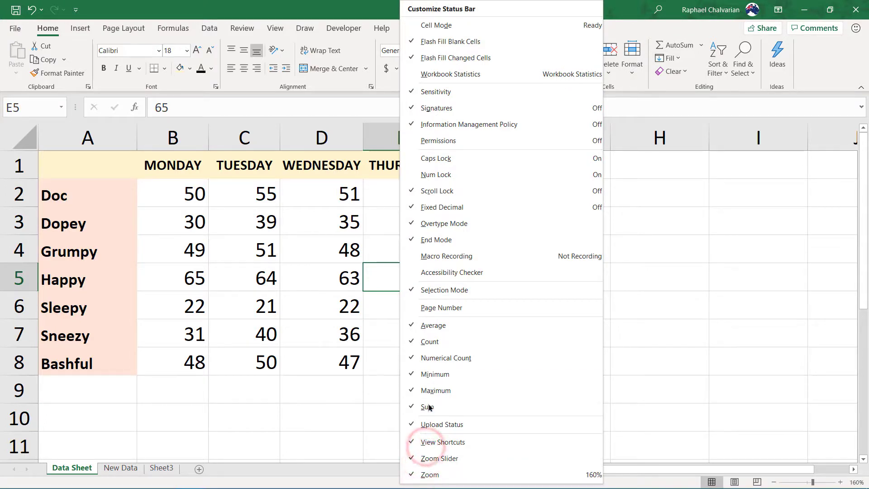
click(439, 256)
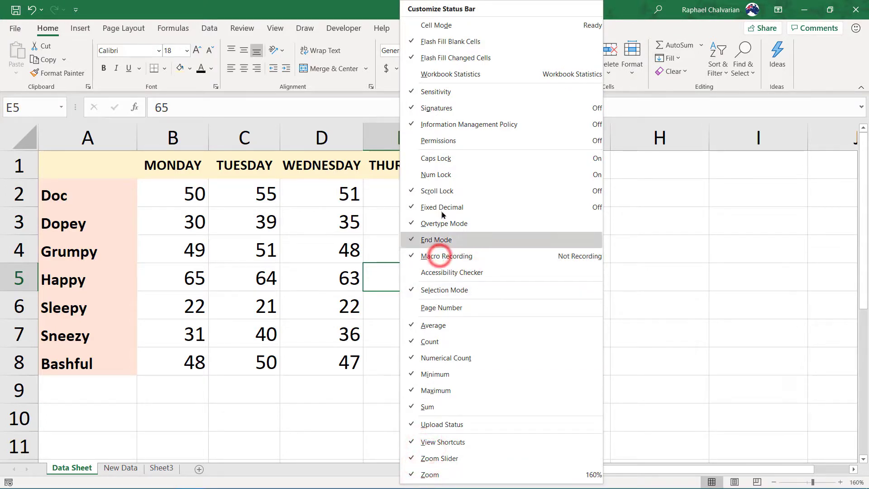
click(439, 176)
click(443, 160)
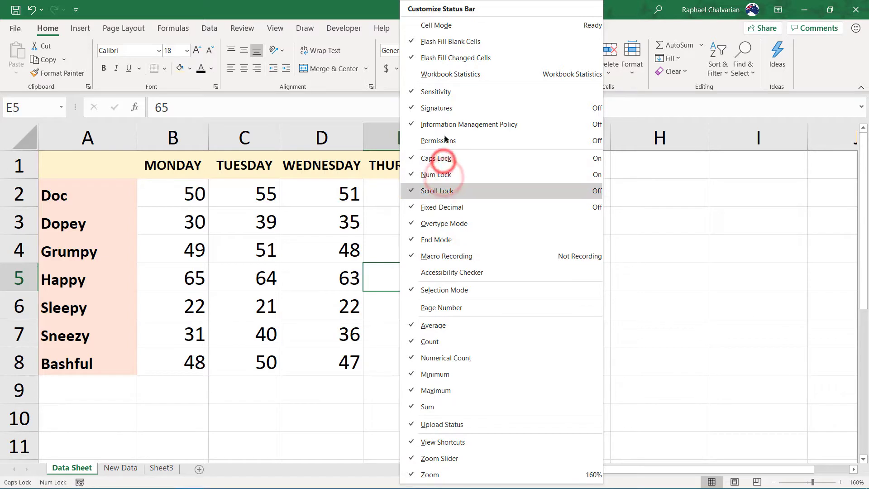
click(453, 27)
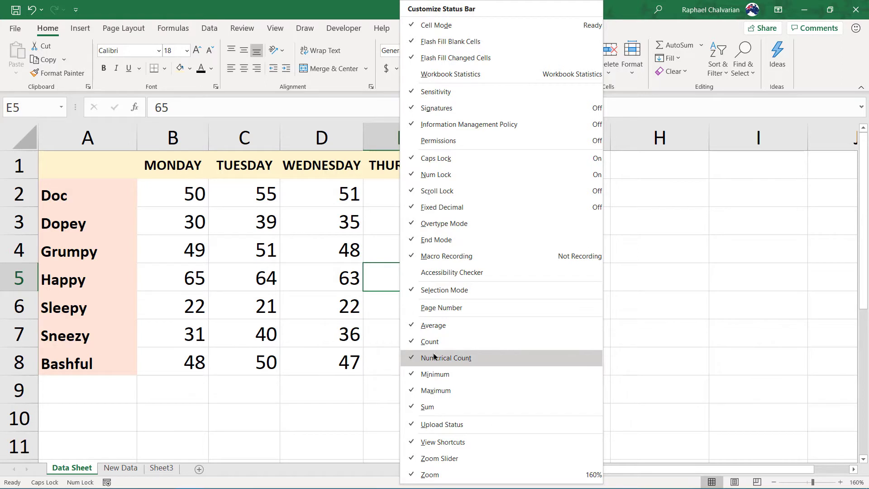
click(363, 346)
click(340, 352)
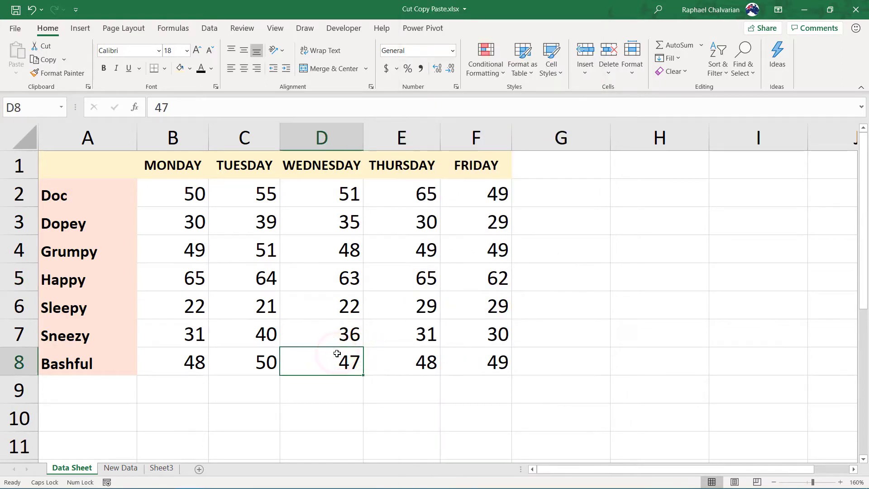